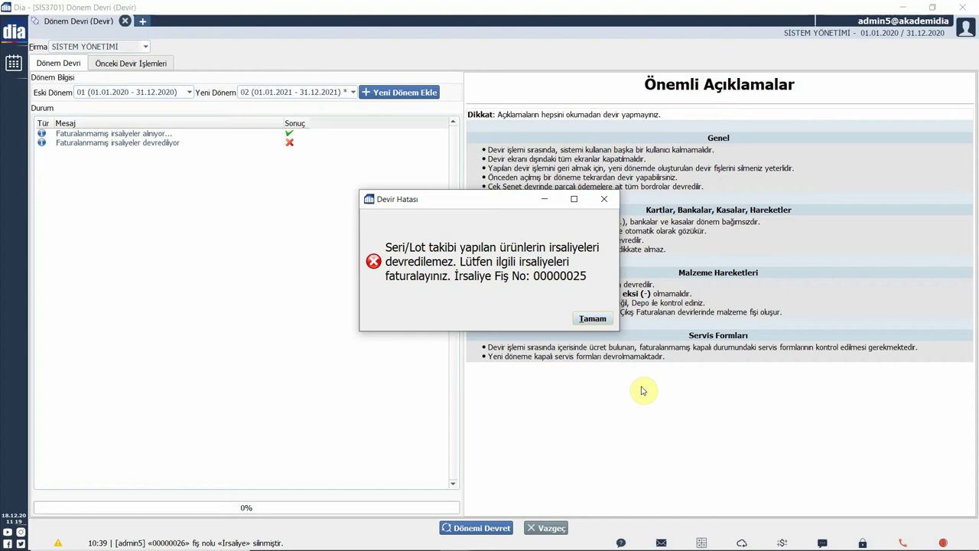
Step: Dismiss the period transfer error and open the uninvoiced retail sales waybill dated 30.12.2020 from the waybill list (İrsaliye Listesi)
click(602, 320)
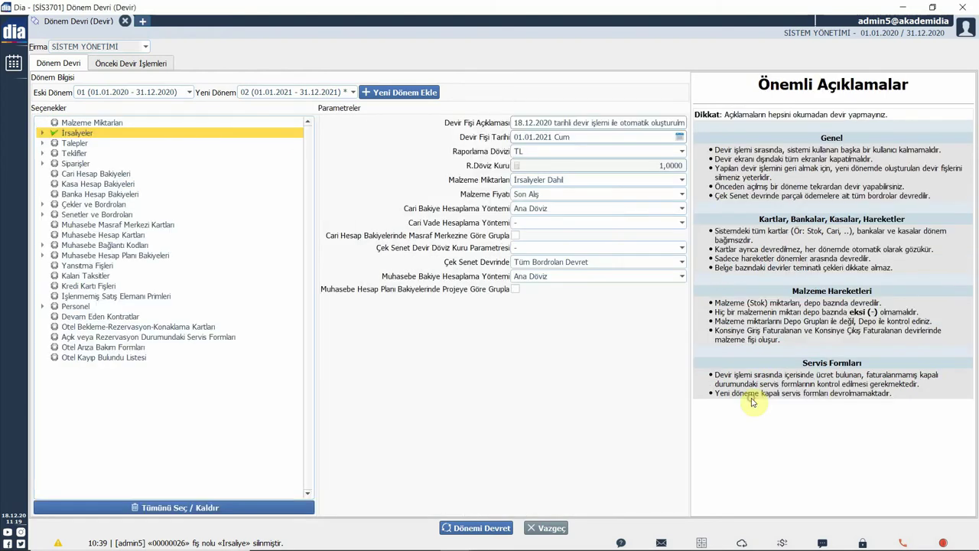
click(142, 24)
click(192, 98)
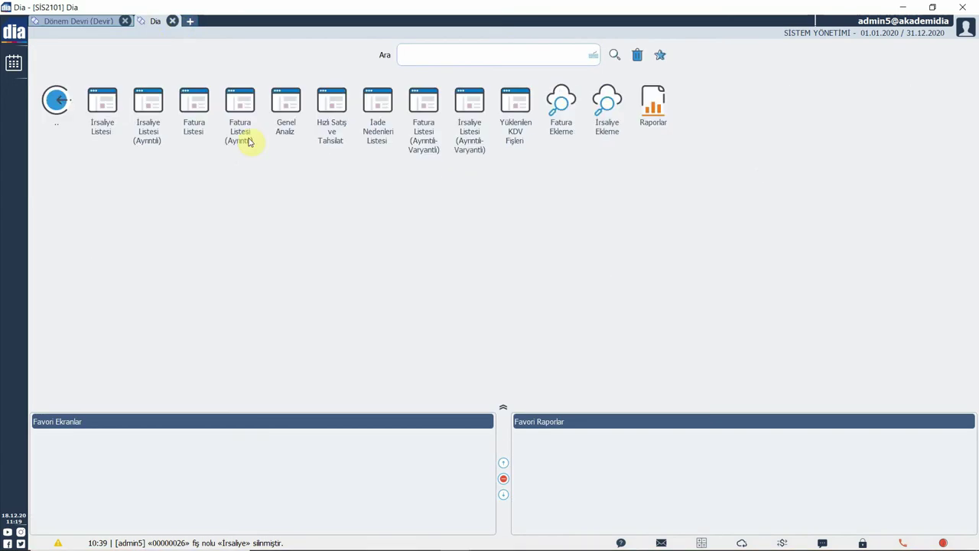
click(104, 102)
click(262, 103)
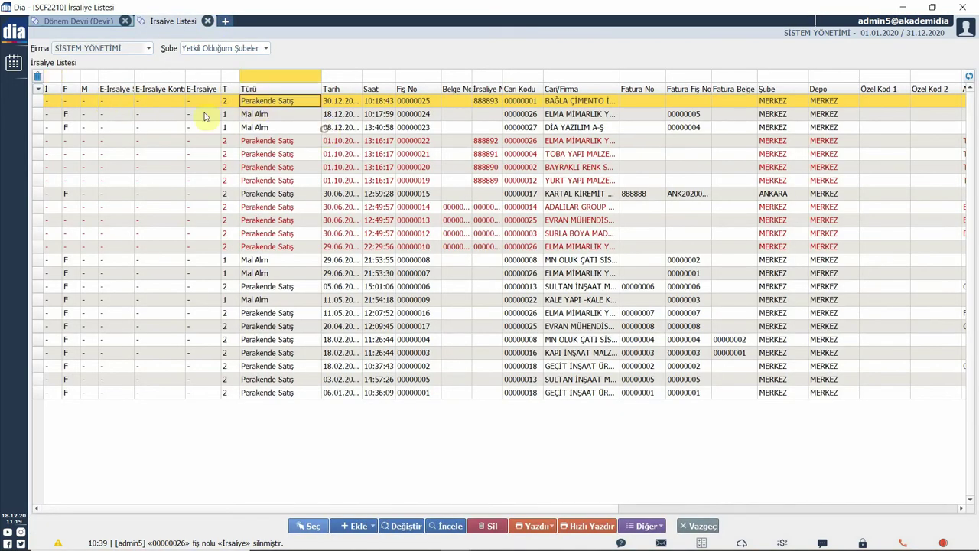
click(84, 128)
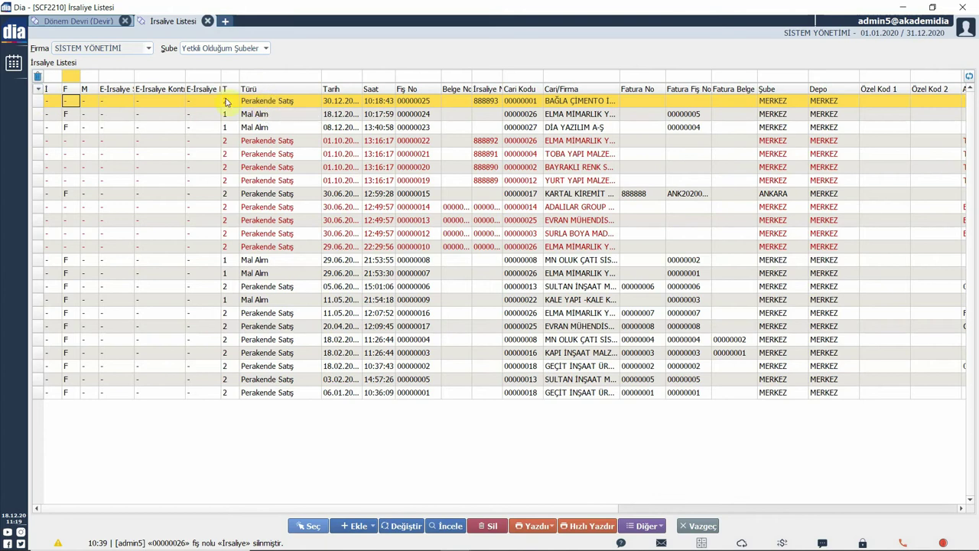
double_click(288, 105)
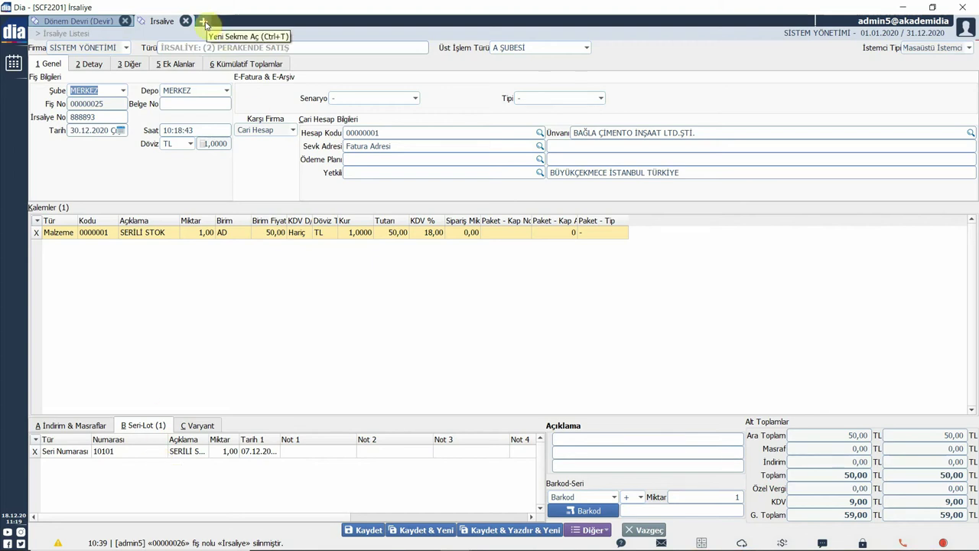
Step: Find the serial list (Seri Listesi) by searching for "seri", check the serial stock's status, and close the waybill without changes
click(204, 22)
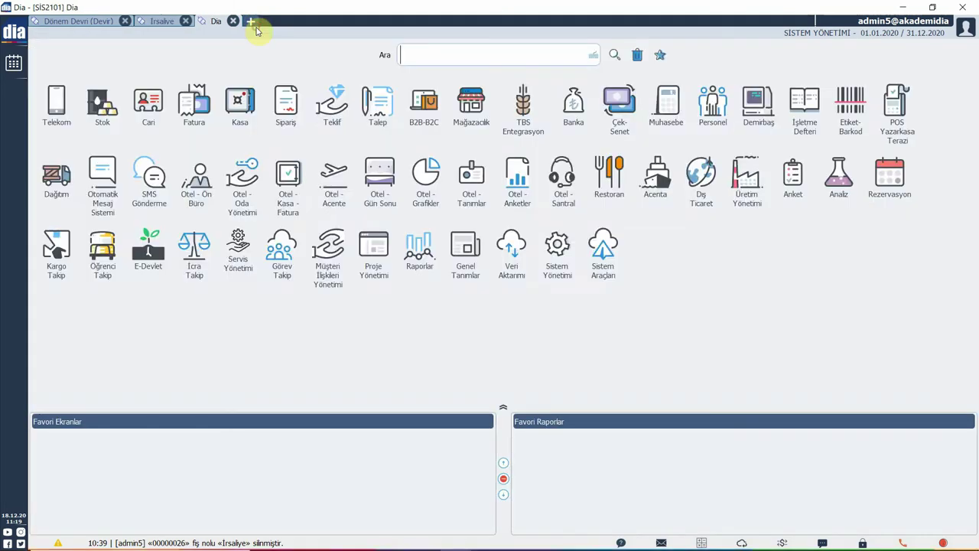
text(seri)
drag(107, 120, 142, 153)
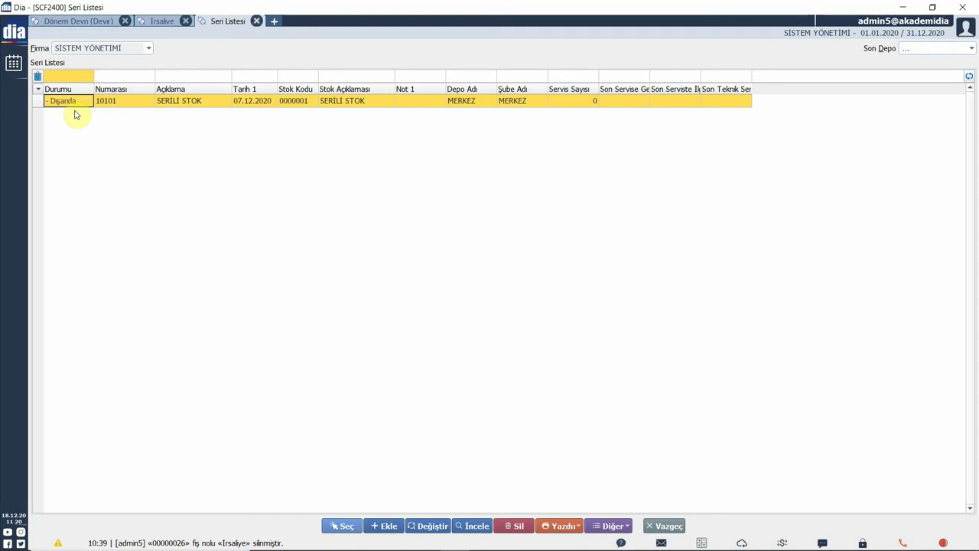
click(162, 21)
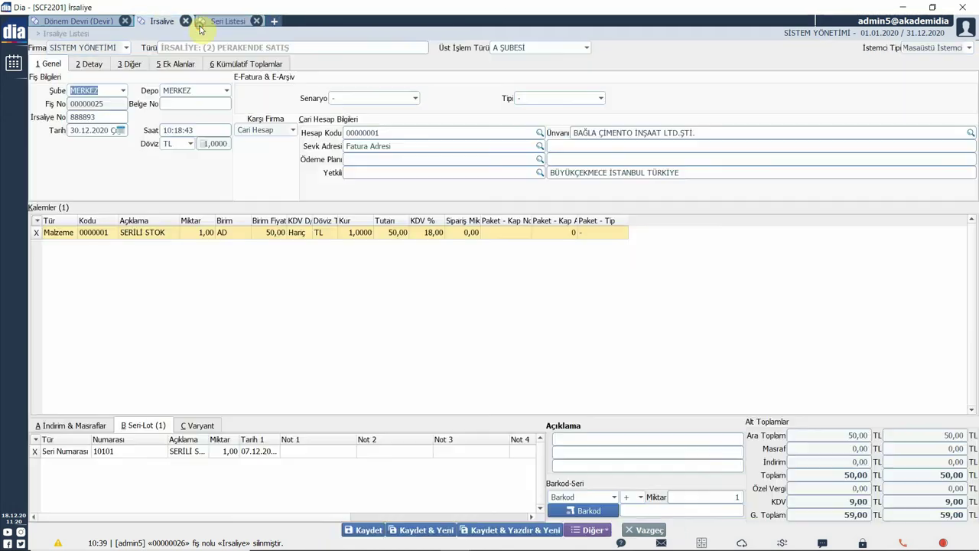
click(648, 529)
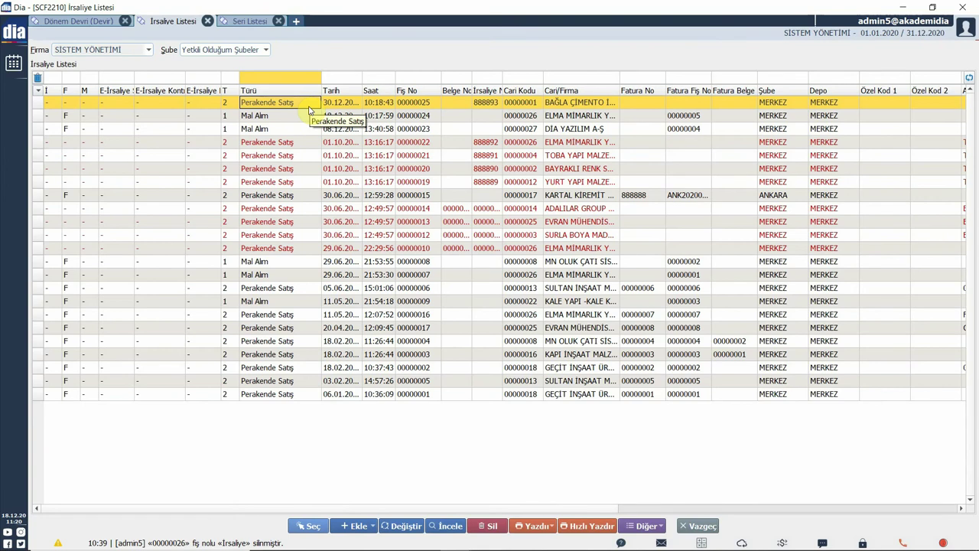
Step: Start a retail sales return waybill (Perakende Satış İade) for BAĞLA ÇİMENTO İNŞAAT LTD.ŞTİ., declining to pick return products from a list
click(367, 523)
mouse_move(360, 502)
click(459, 503)
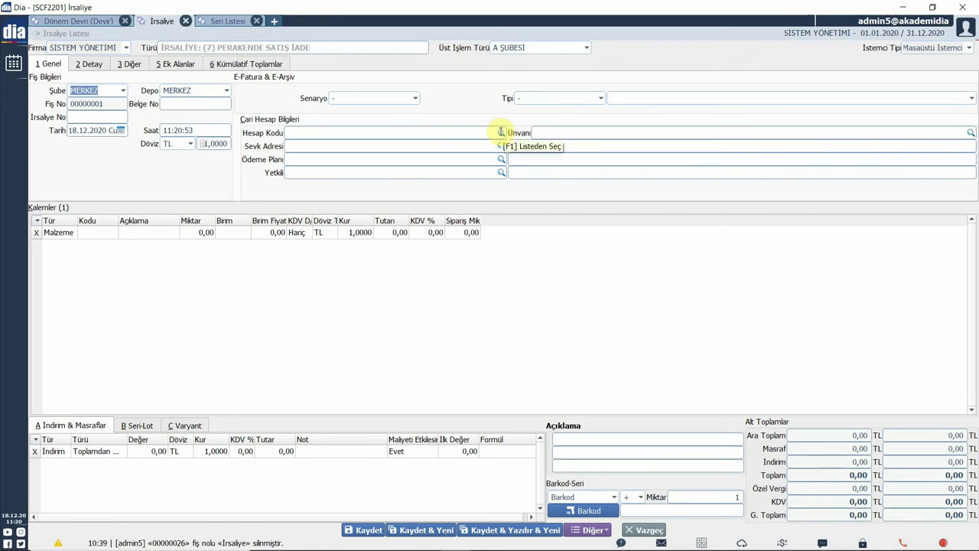
click(500, 132)
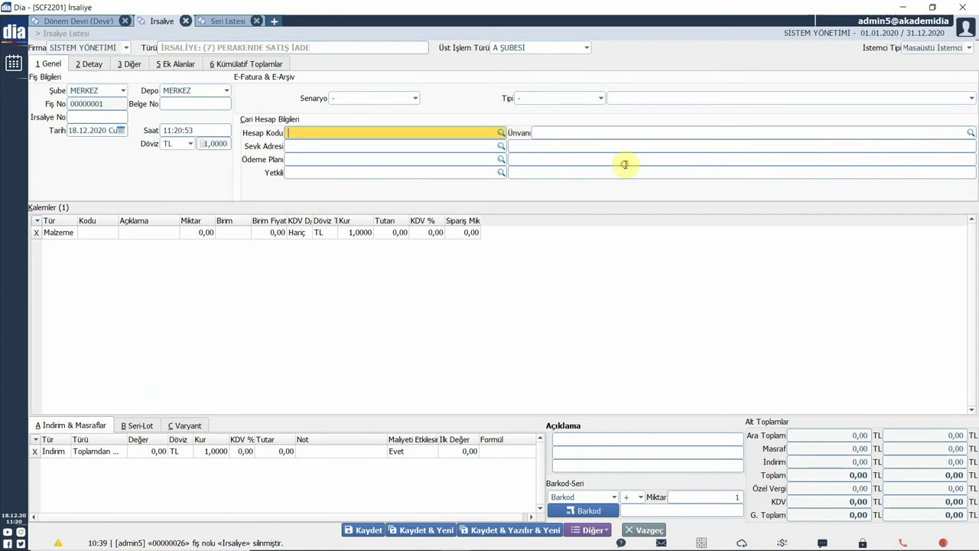
click(335, 528)
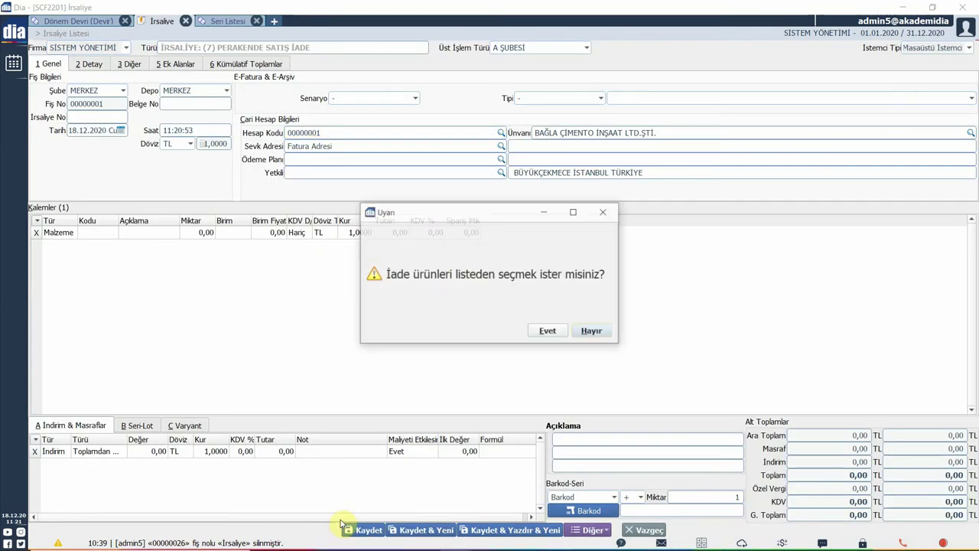
click(591, 332)
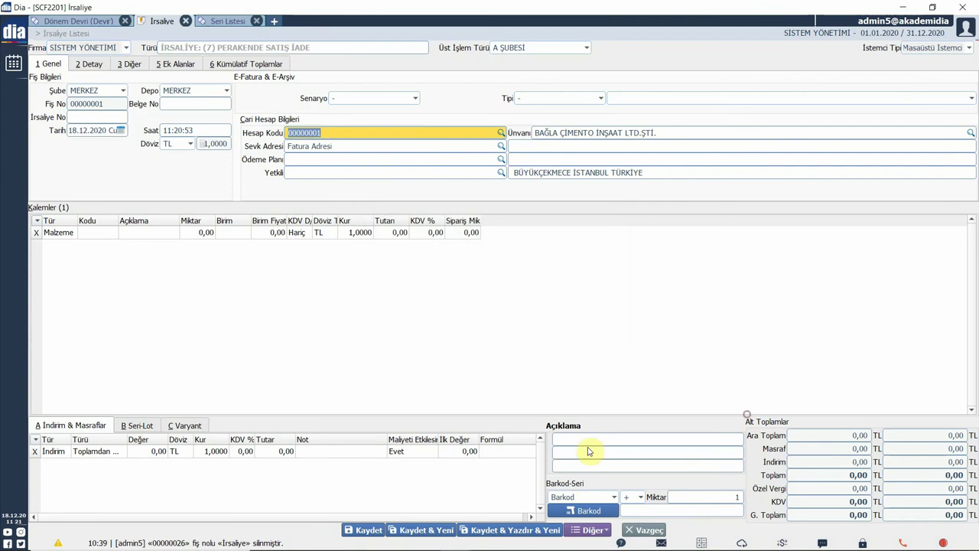
Step: Transfer the materials of the 30.12.2020 retail sales waybill into the return waybill and save it
click(593, 530)
mouse_move(673, 453)
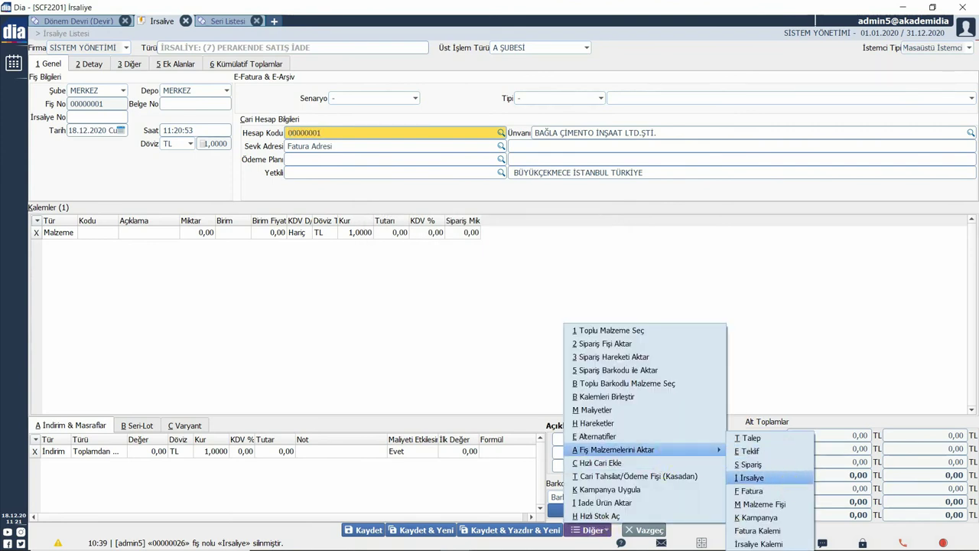
click(787, 484)
click(357, 107)
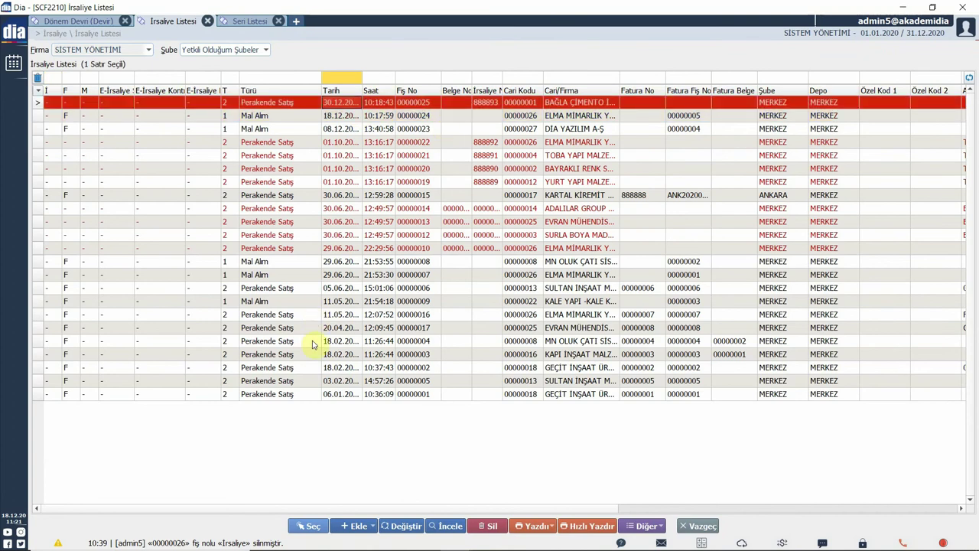
click(315, 527)
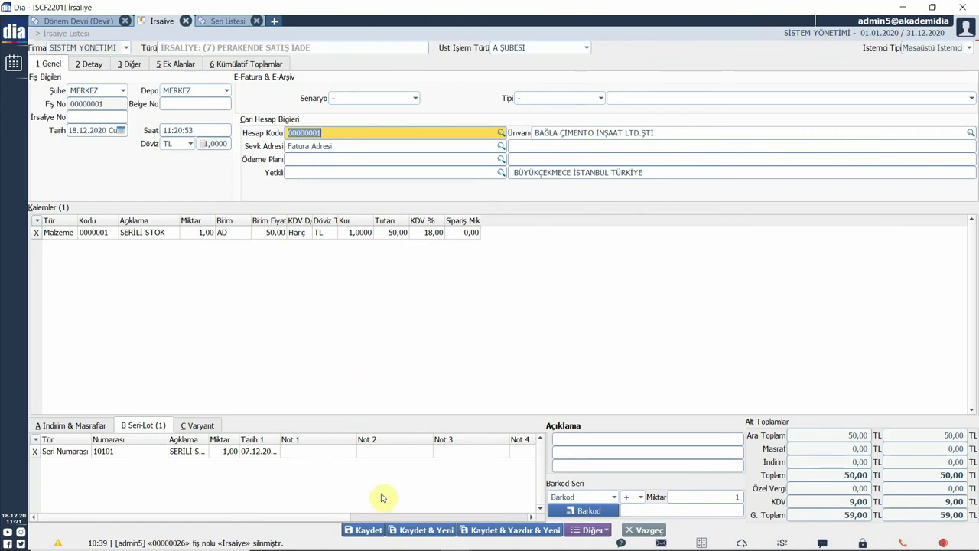
click(370, 531)
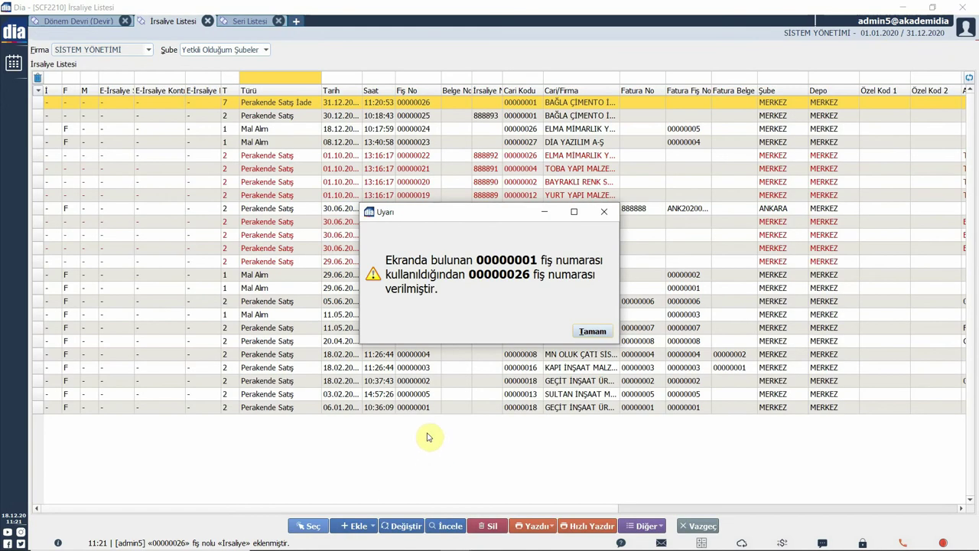
click(593, 332)
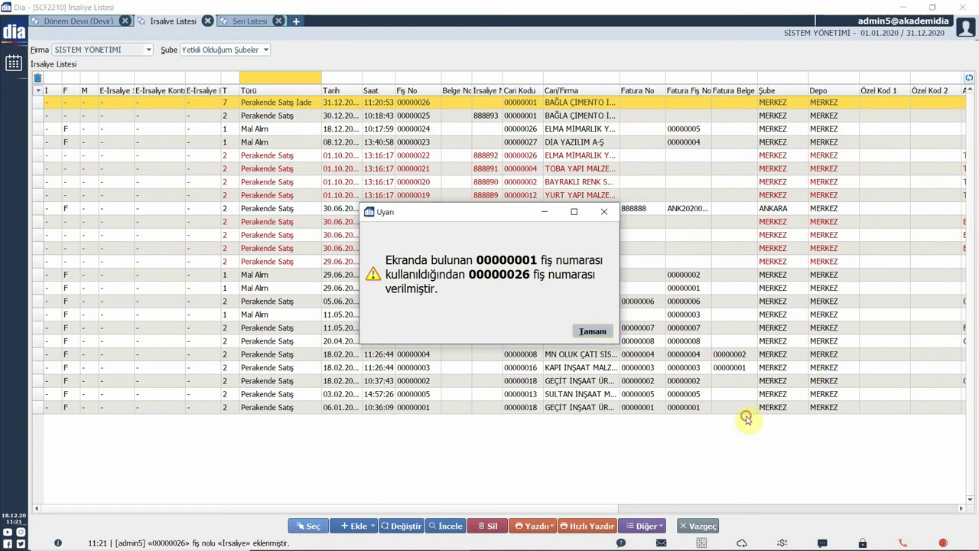
Step: Open the data transfer wizard (Veri Aktarım Sihirbazı) and set it to export waybills (İrsaliye) out of DİA as Dia XML
click(287, 115)
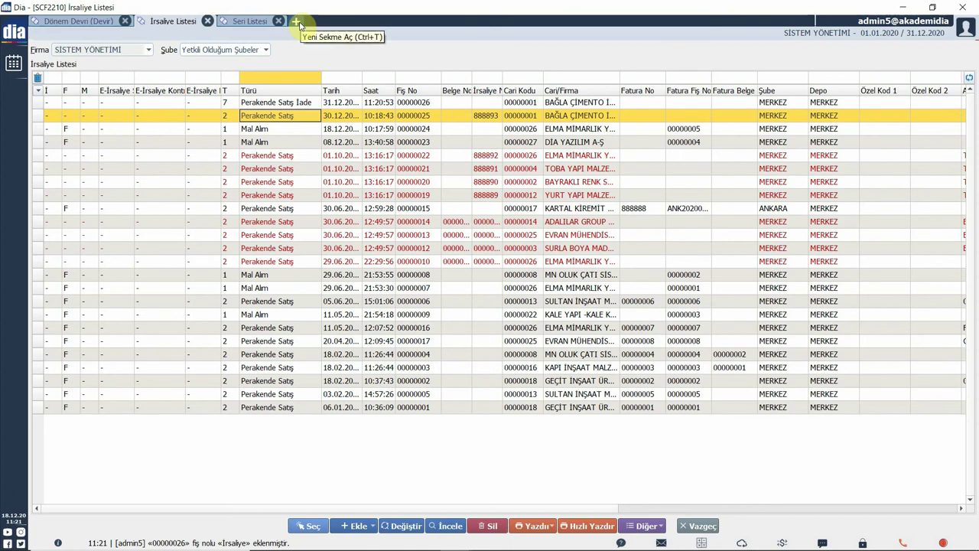
click(296, 23)
text(veri aktar)
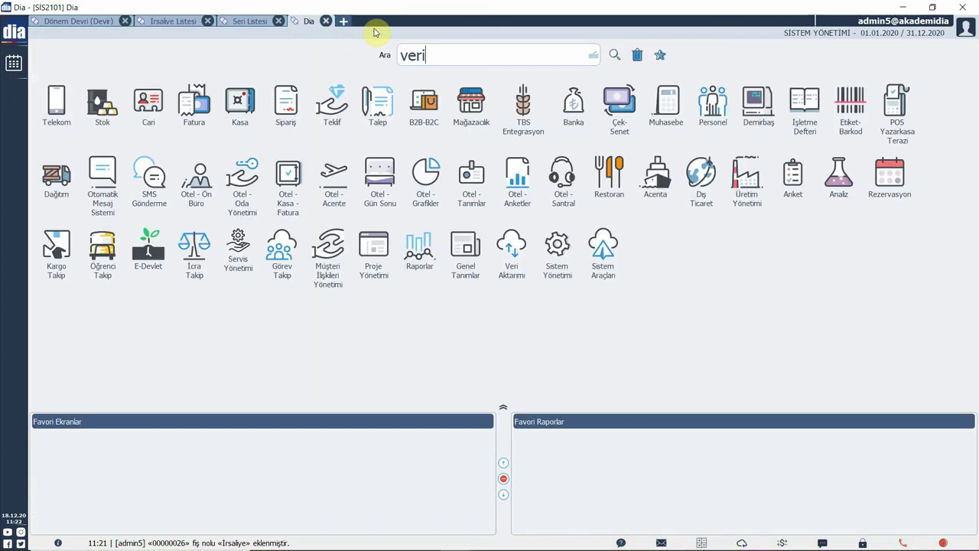
double_click(219, 136)
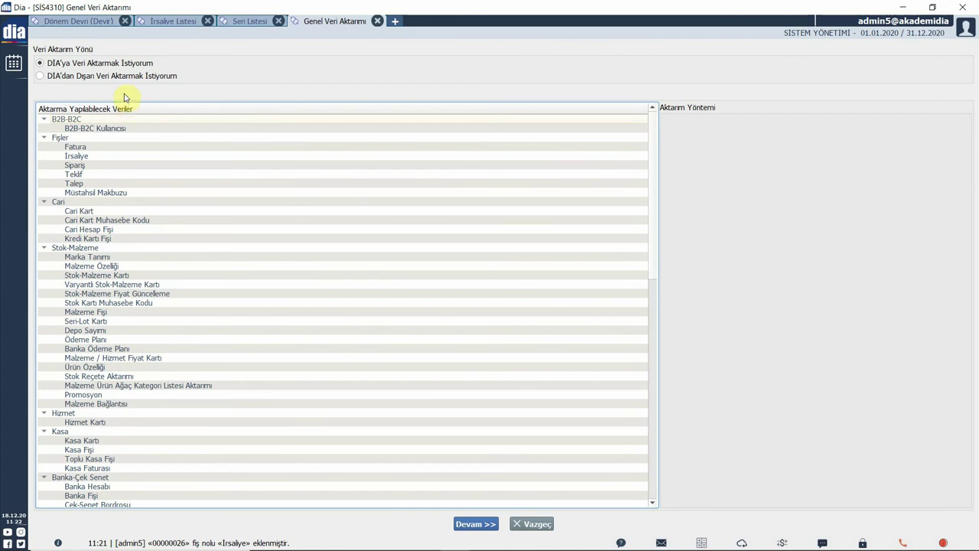
click(41, 77)
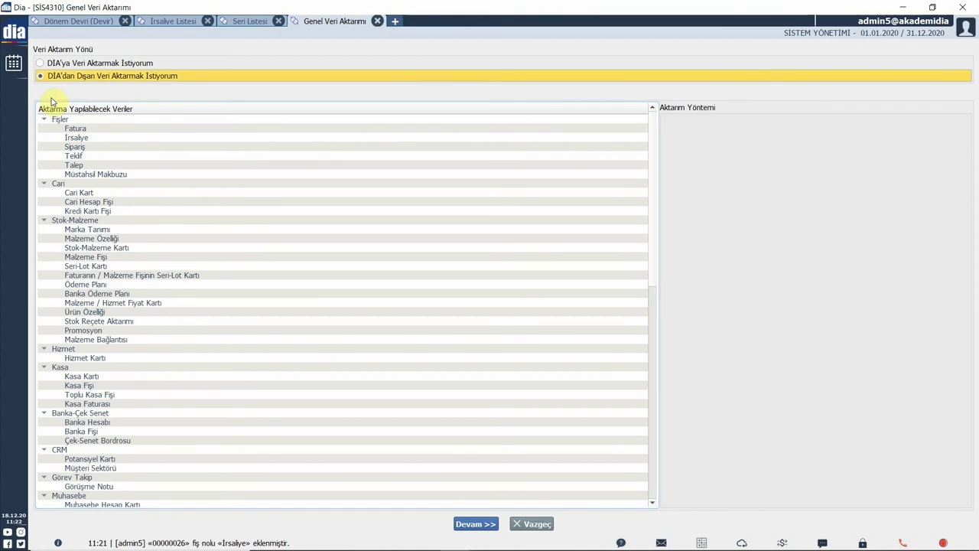
click(95, 137)
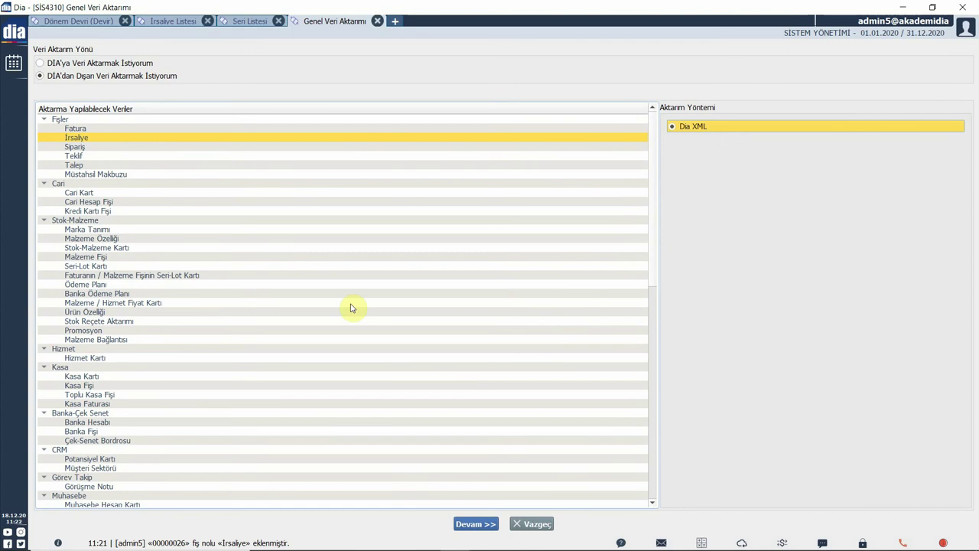
click(490, 526)
Step: Export the retail sales waybill dated 30.12.2020 and save the transfer file as ÖRNEK İRSALİYE
click(401, 127)
key(space)
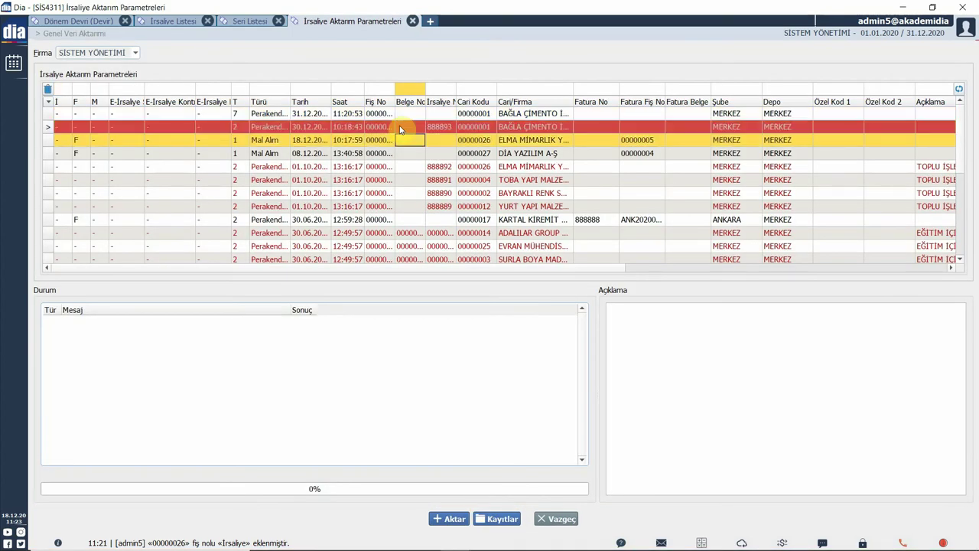
click(401, 127)
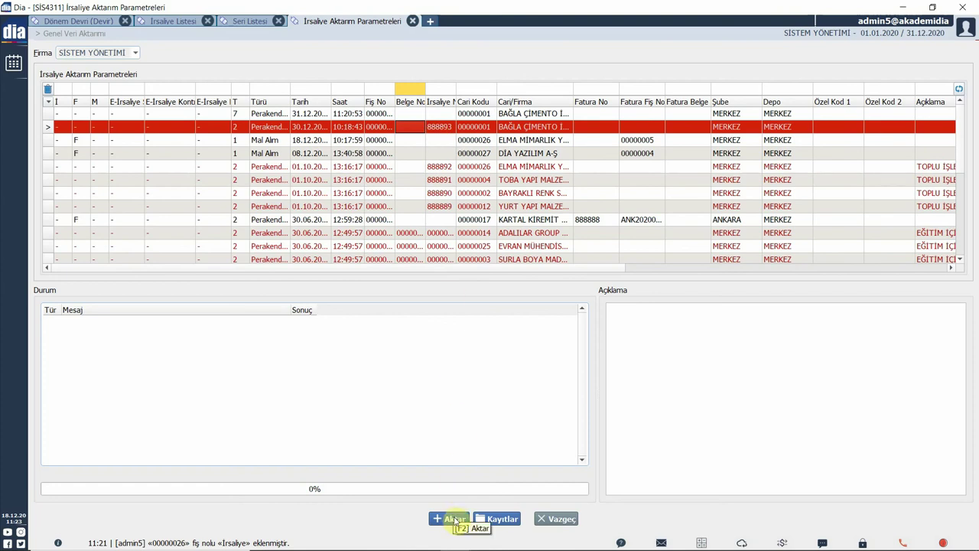
click(455, 520)
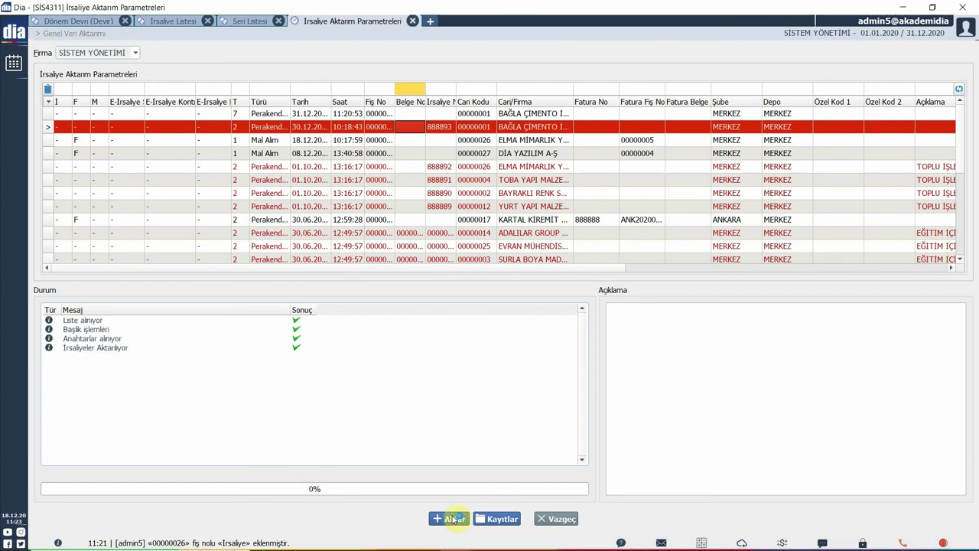
text(Ö)
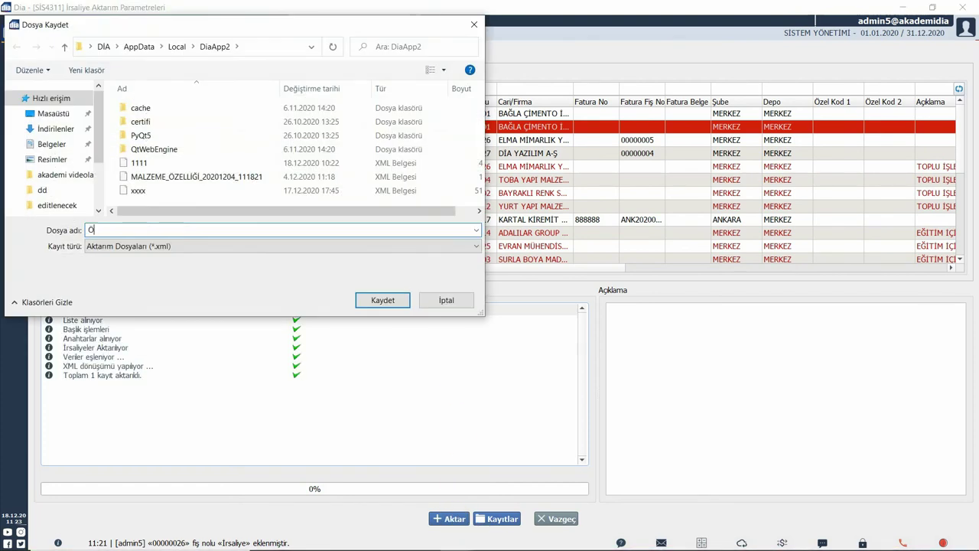
text(RNEK İRSALİYE)
click(403, 300)
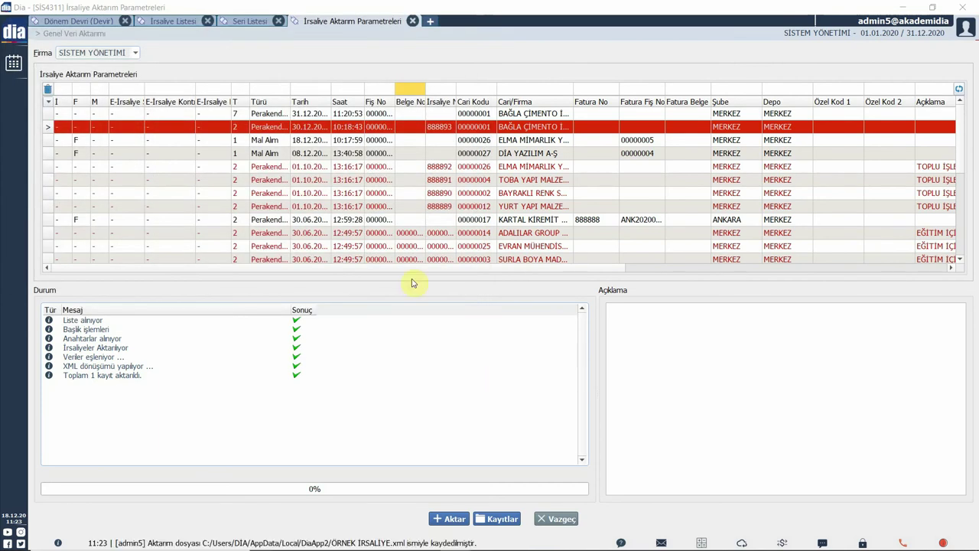
Step: Switch the working period to 01.01.2021 / 31.12.2021 for SİSTEM YÖNETİMİ, accepting that the open screens close
click(103, 23)
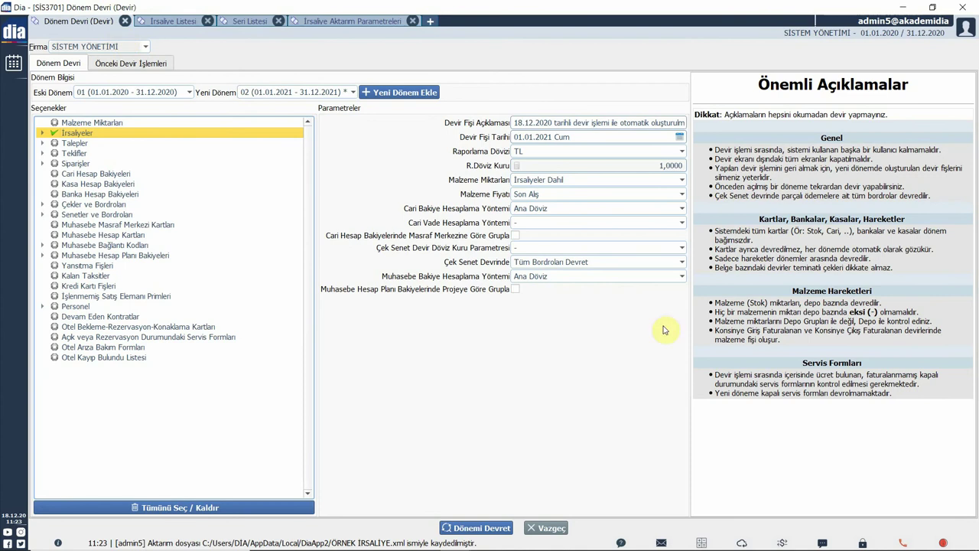
click(741, 541)
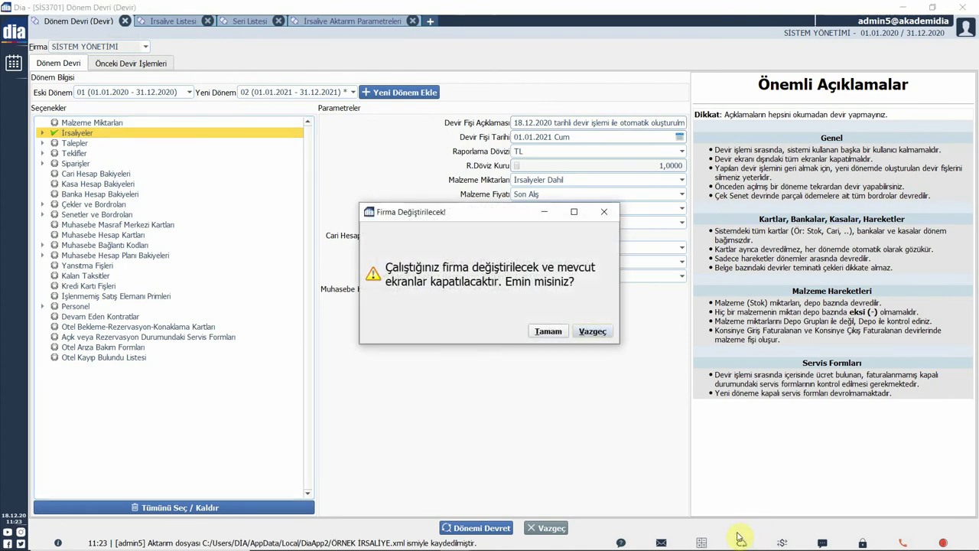
click(549, 332)
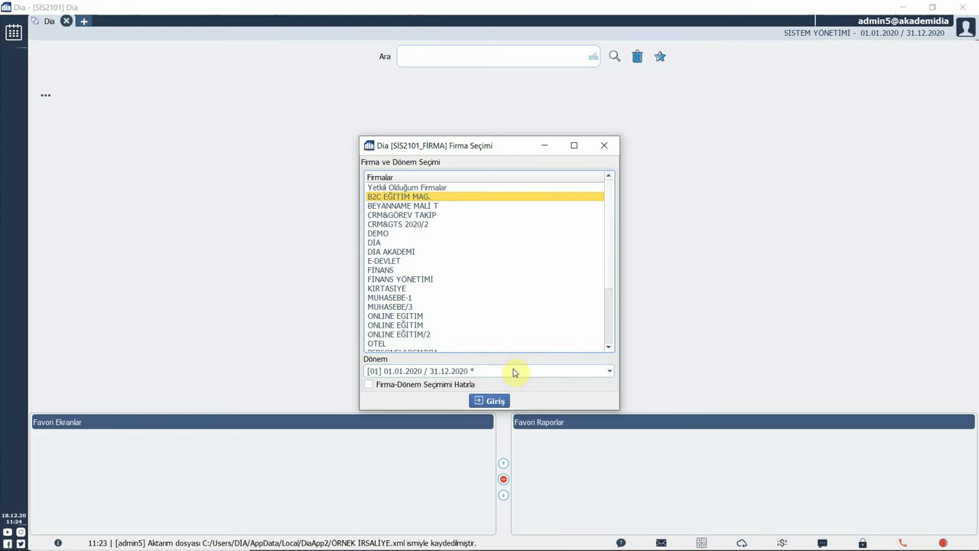
click(477, 396)
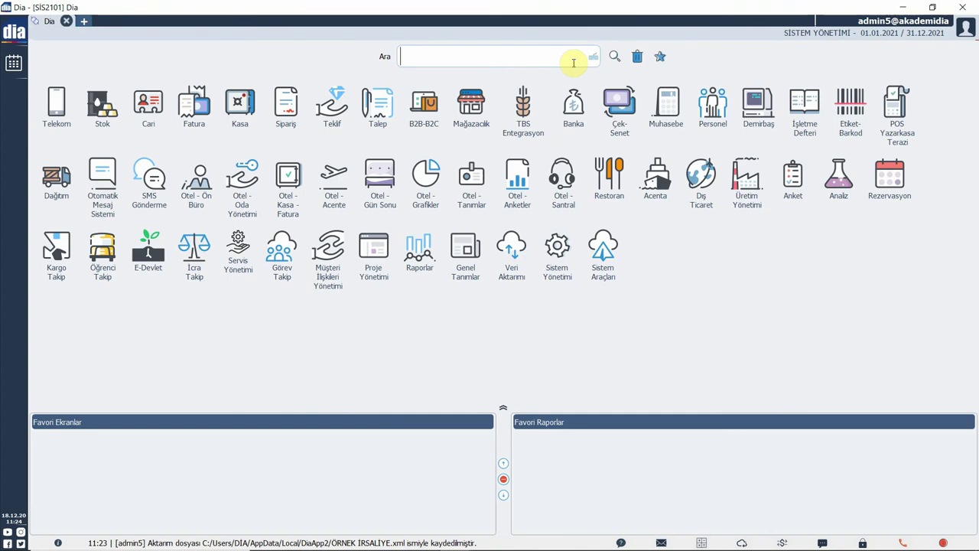
Step: Search for "VERİ AKTARIM" and open the data transfer wizard (Veri Aktarım Sihirbazı) in the 2021 period
text(VERİ AKTARIM)
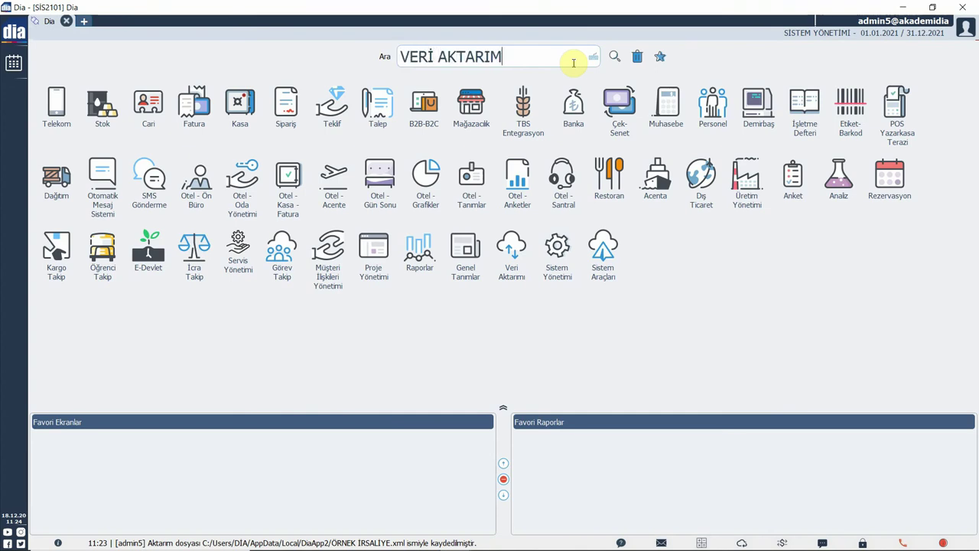
key(Return)
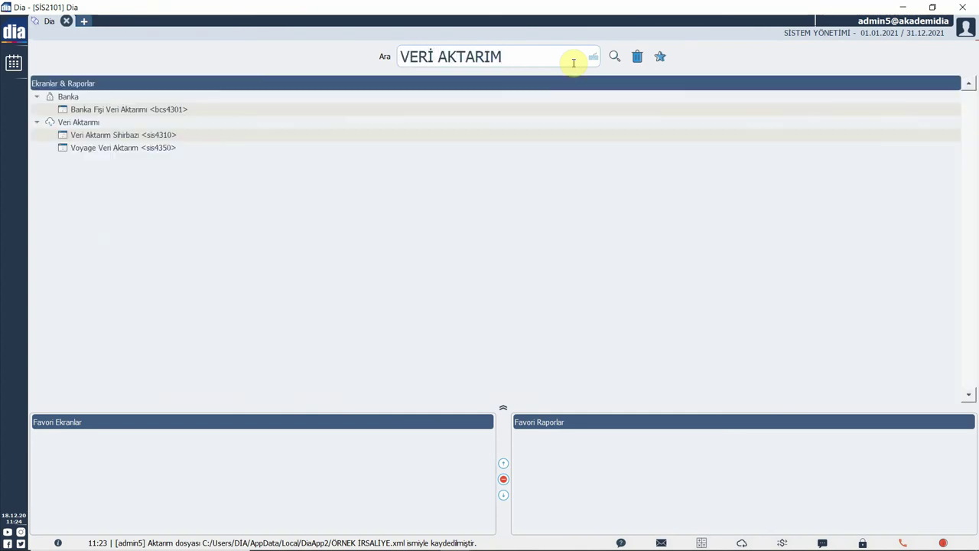
double_click(134, 136)
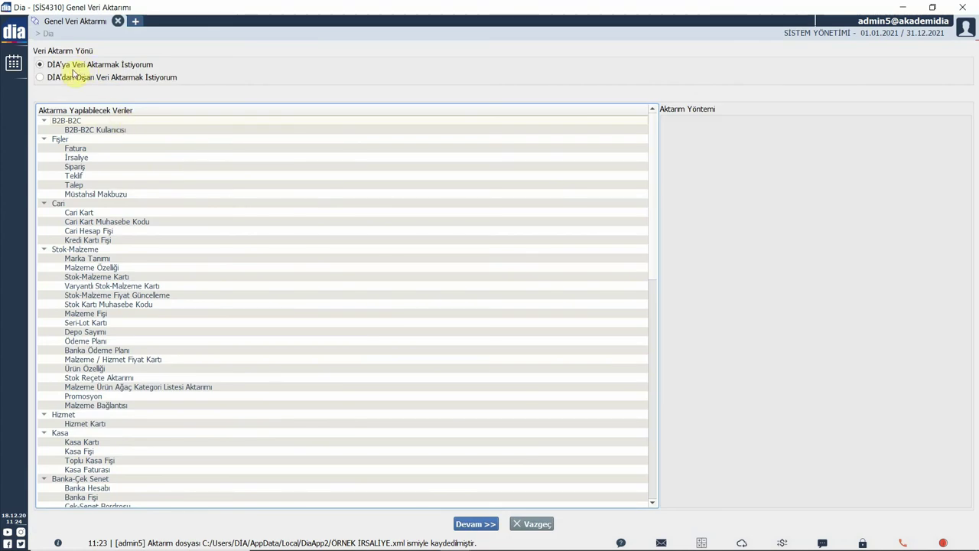
Step: Set up a waybill (İrsaliye) import into DİA as Dia XML and choose ÖRNEK İRSALİYE.xml as the transfer file
click(84, 157)
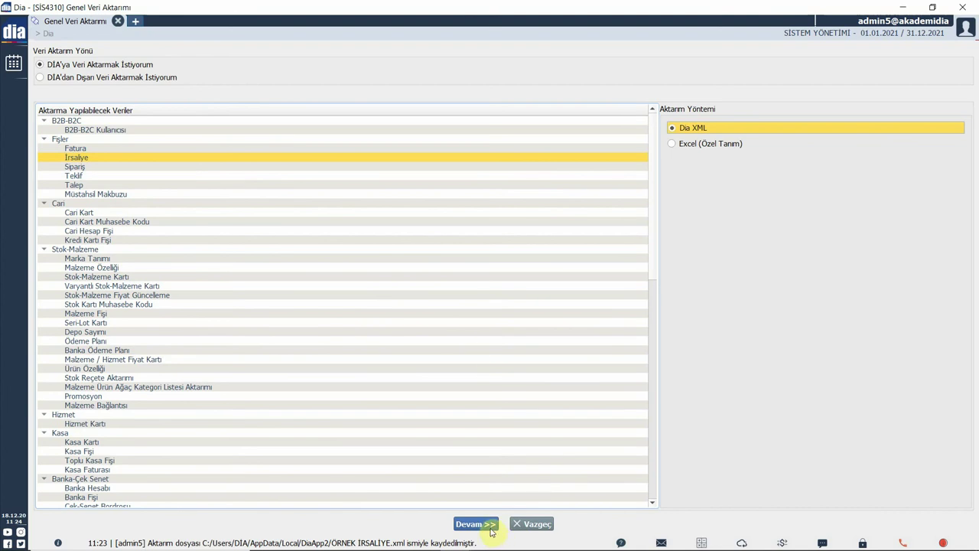
click(475, 524)
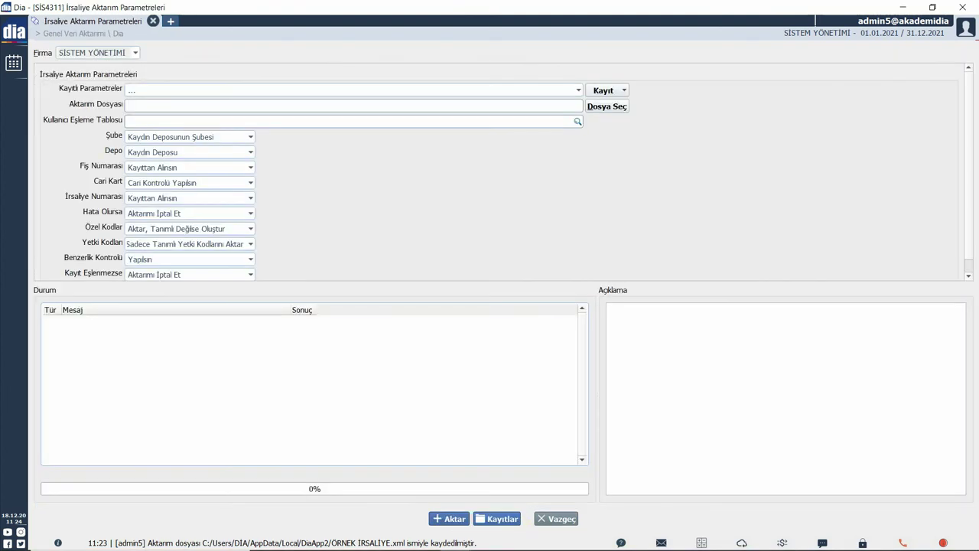
click(607, 109)
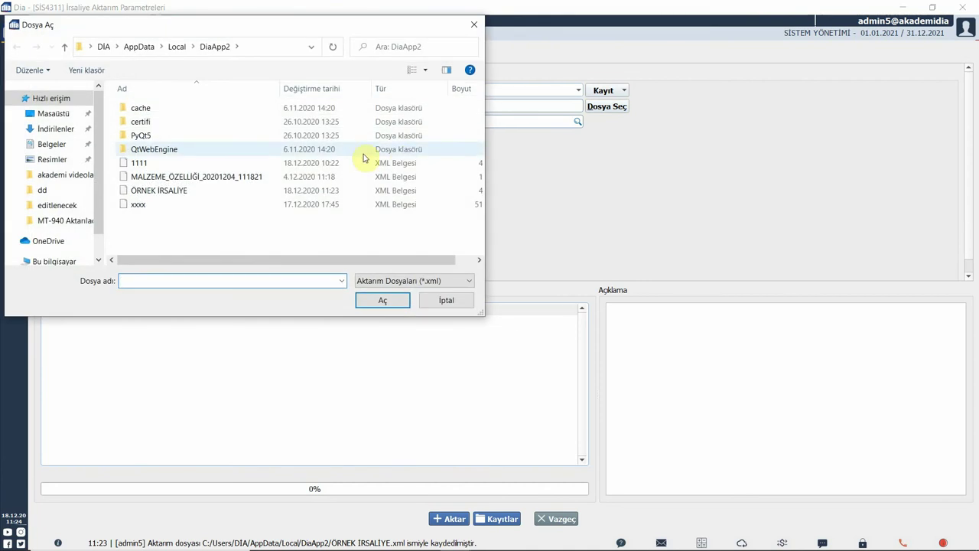
double_click(170, 191)
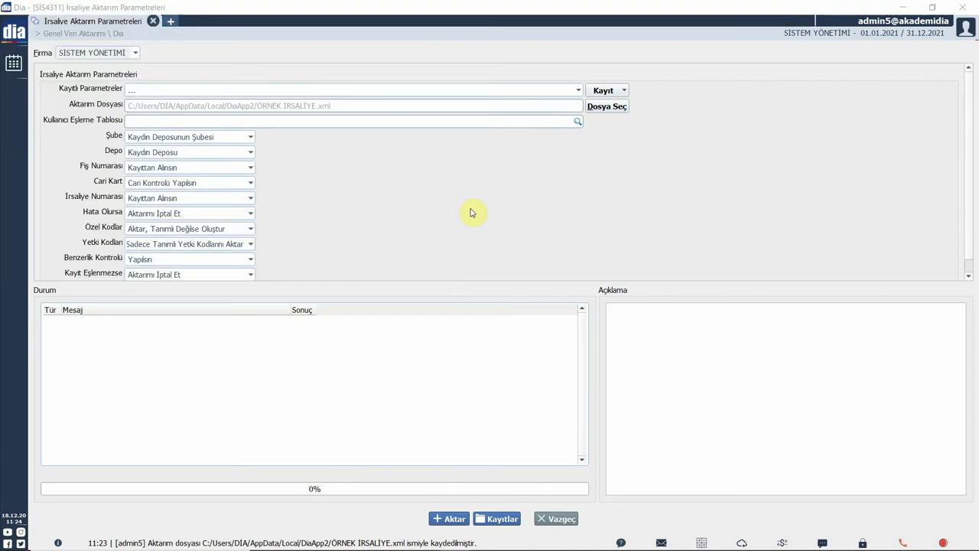
Step: Add a user mapping table (Kullanıcı Eşleme Tablosu) with ÖRNEK İRSALİYE as both its name and description
click(578, 121)
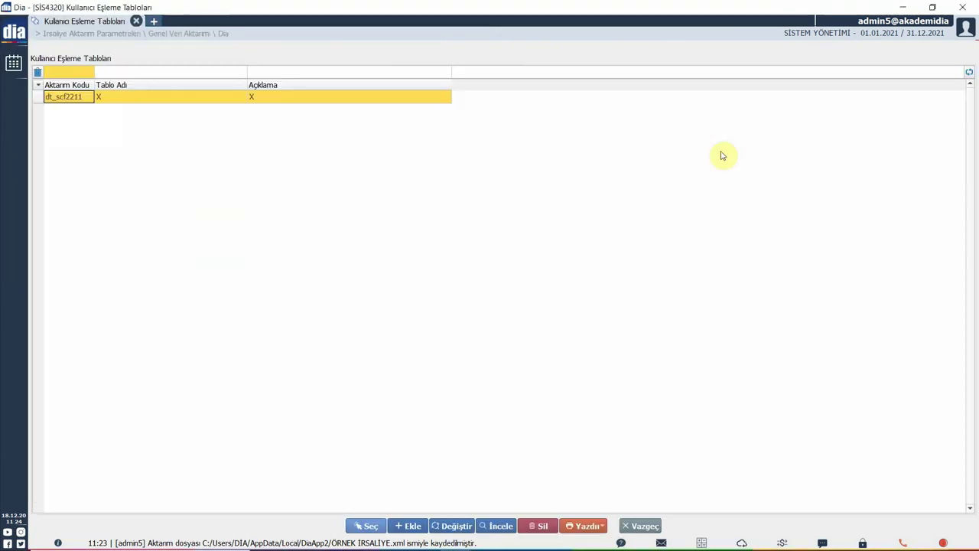
click(416, 528)
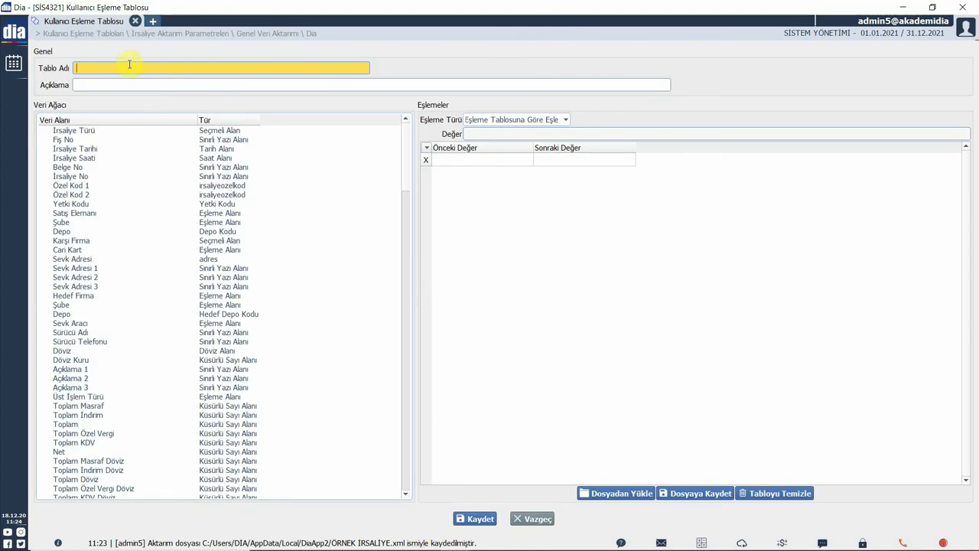
text(ÖRNEK İRSALİYE)
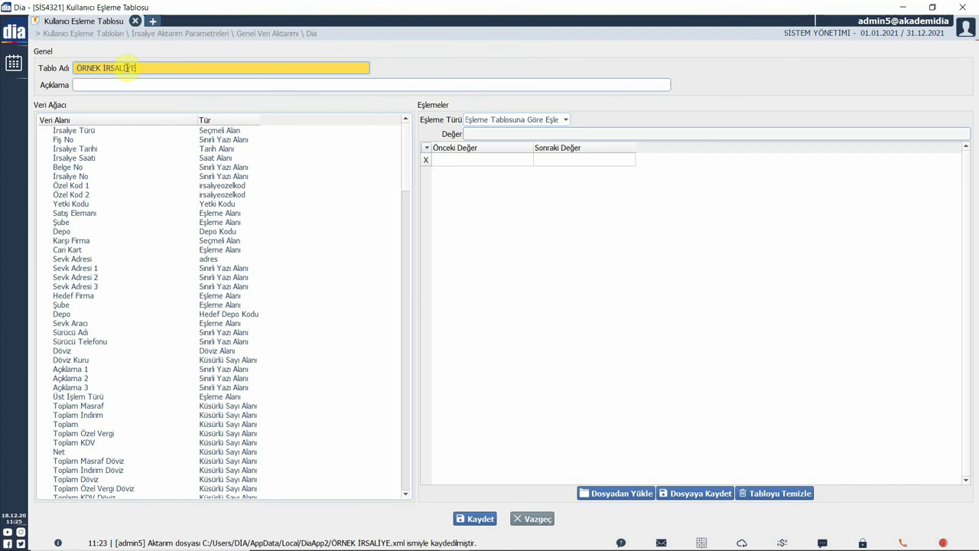
key(ctrl+a)
key(ctrl+c)
click(194, 86)
key(ctrl+v)
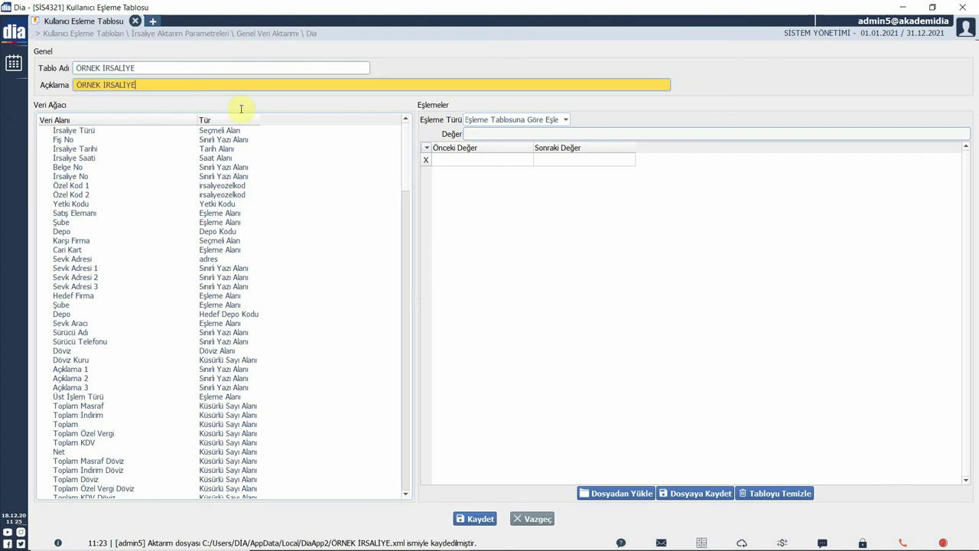
Step: Map İrsaliye Tarihi to the predefined value 2021-01-01 (Öntanımlı Bir Değer Ata) and save the mapping table
click(95, 149)
click(515, 122)
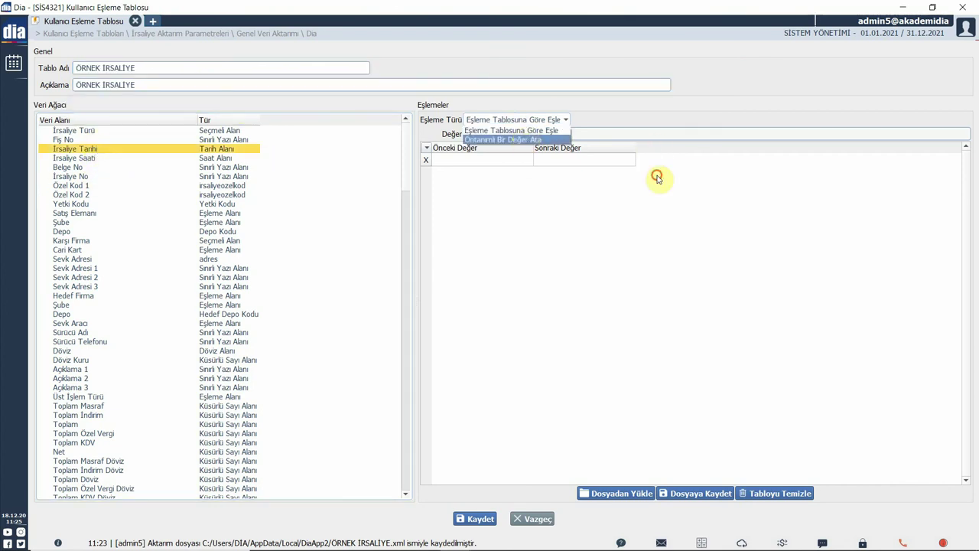
click(513, 138)
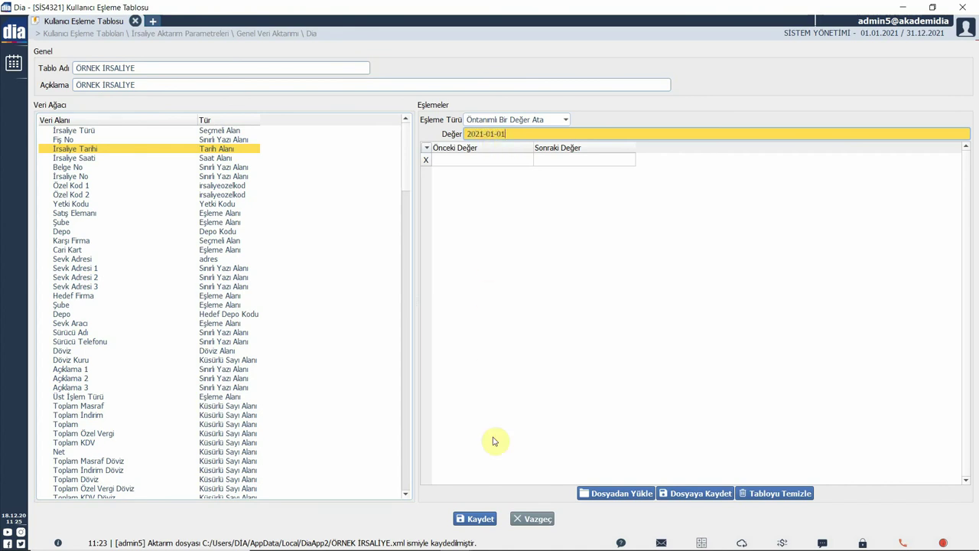
click(482, 520)
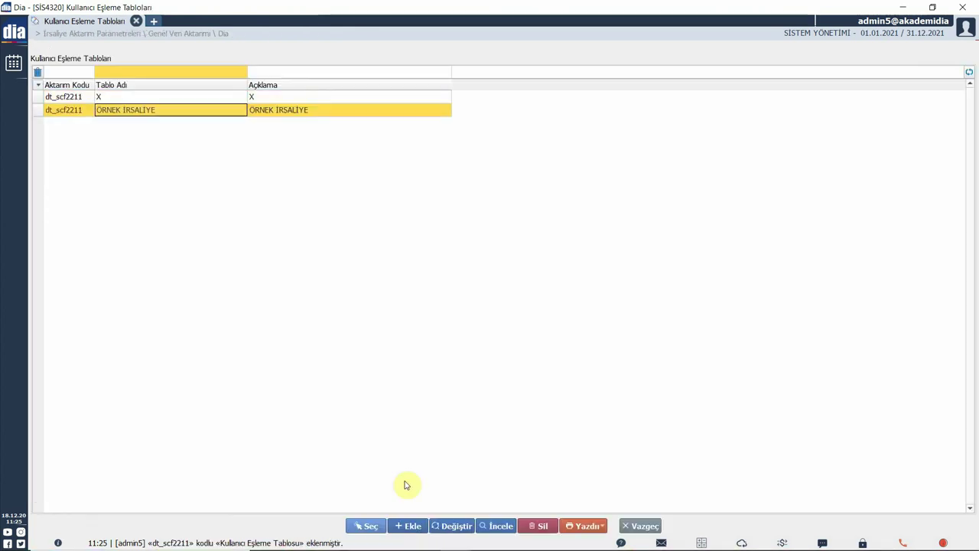
Step: Choose the ÖRNEK İRSALİYE mapping table for the import and run the waybill transfer
click(369, 527)
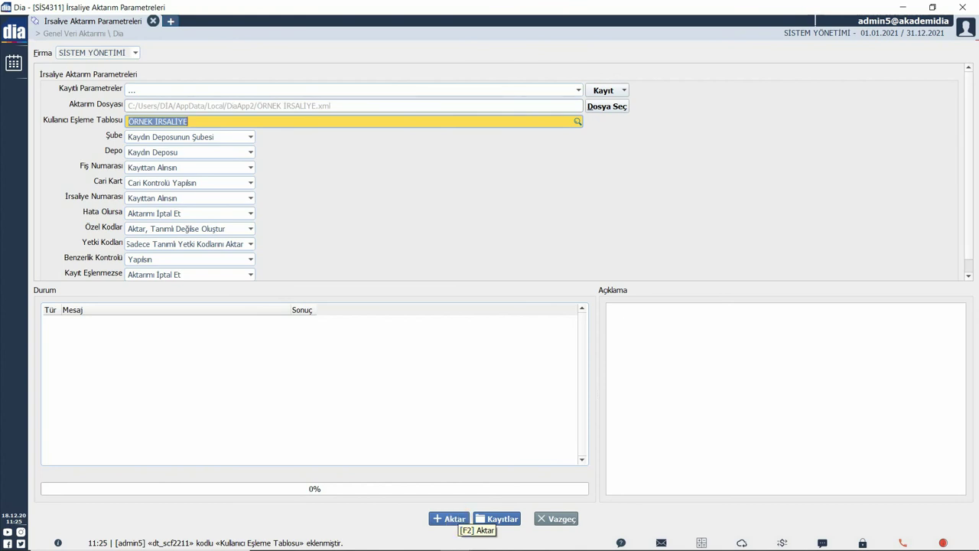
click(456, 520)
key(Return)
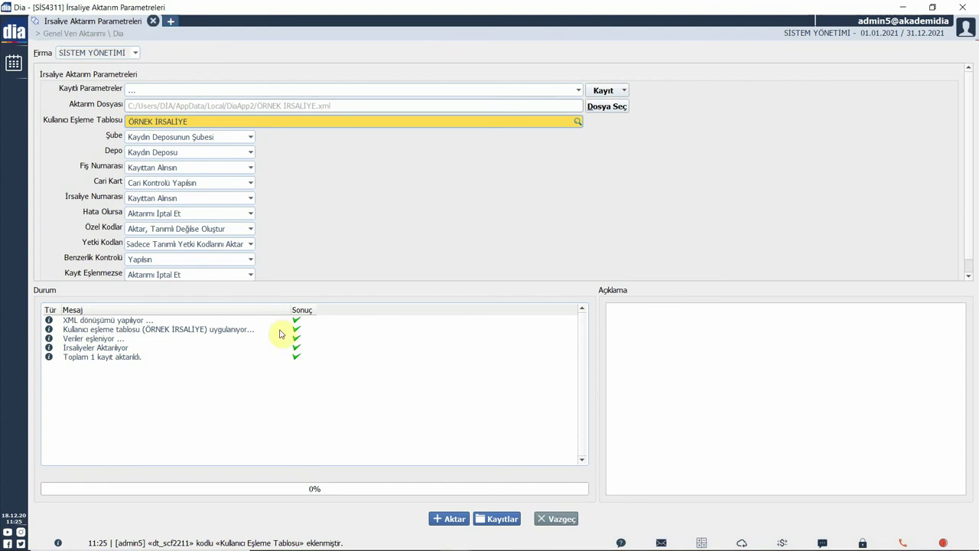
Step: Open the waybill list (İrsaliye Listesi) in a new tab and check the imported retail sales waybill
click(172, 22)
click(194, 105)
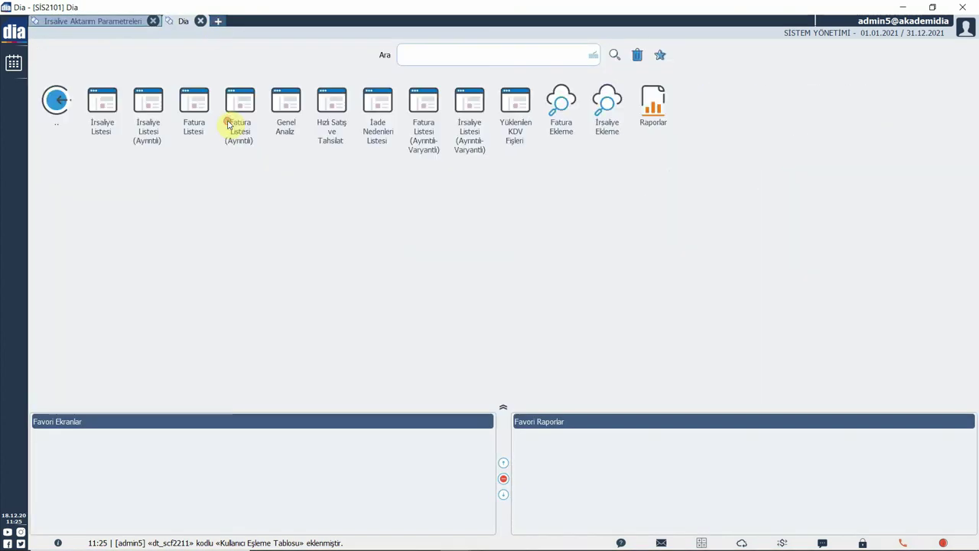
click(113, 109)
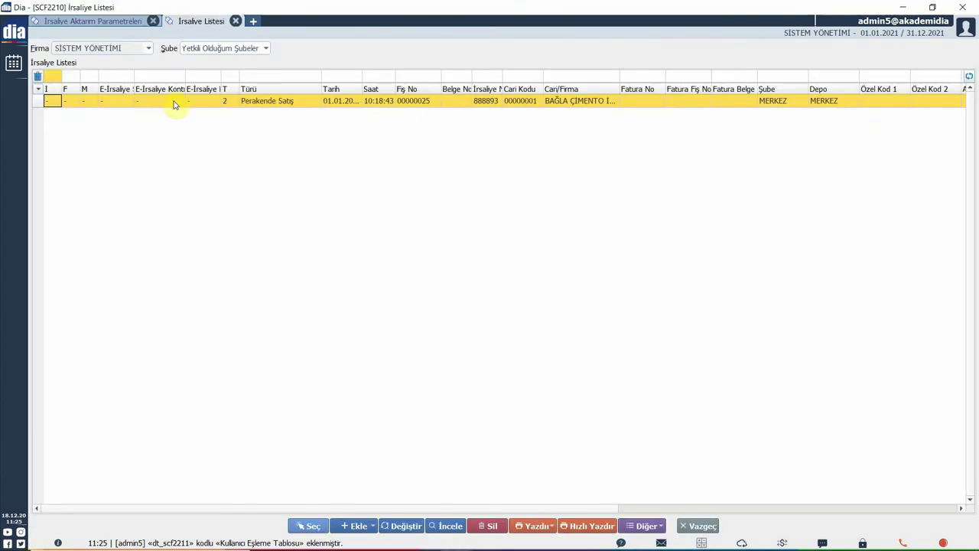
click(261, 102)
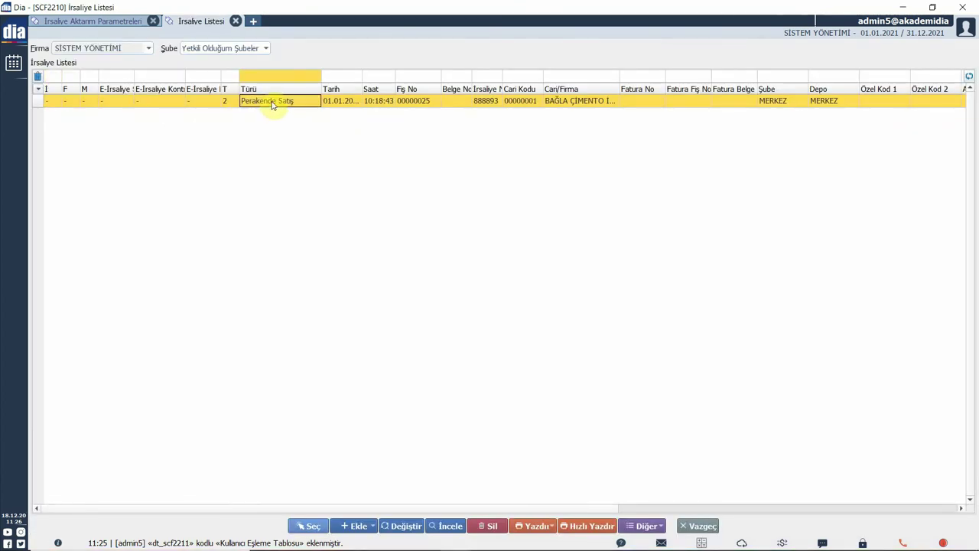